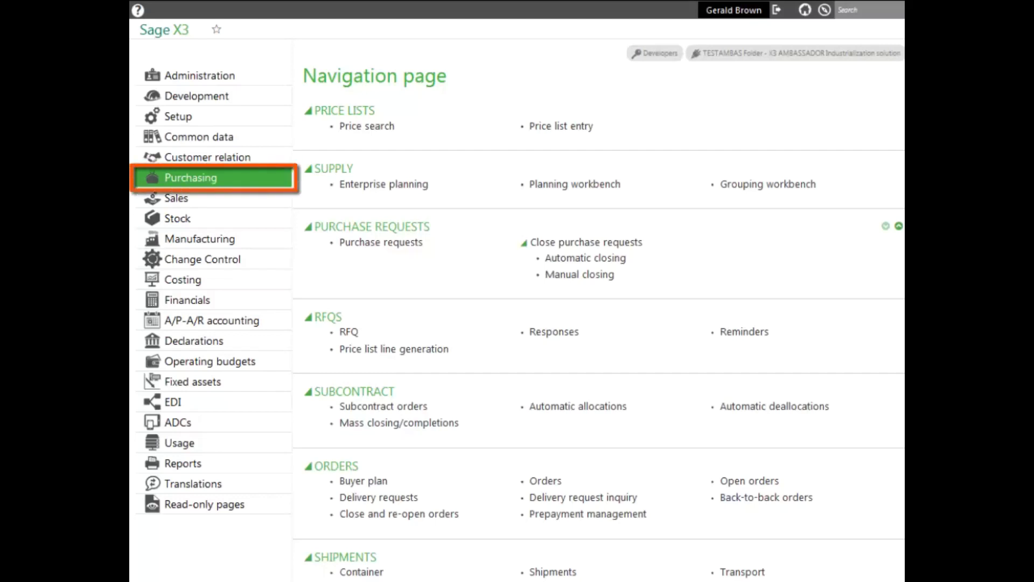
Open purchase requests with the ALL Full entry transaction and start a new request
left_click(399, 245)
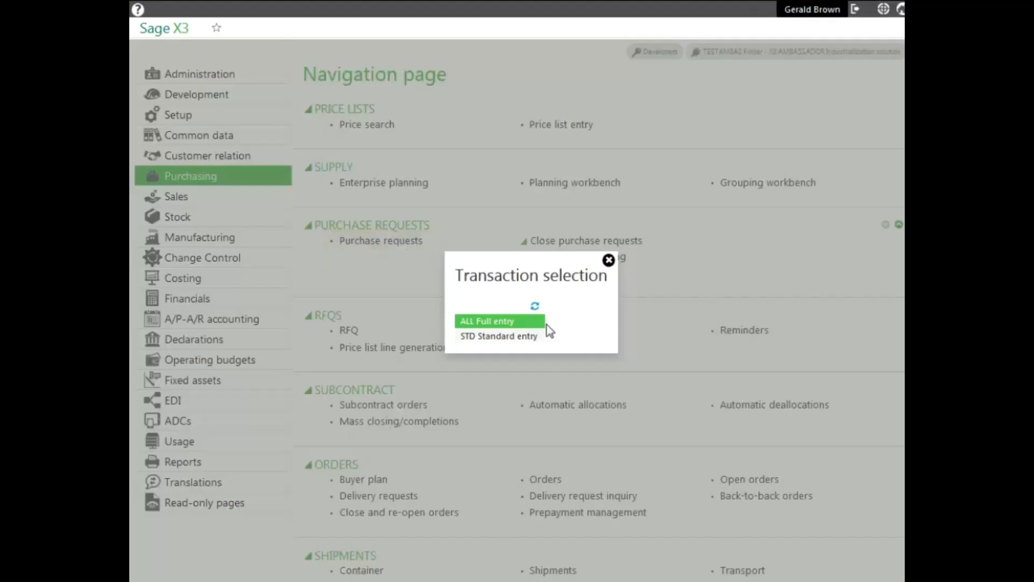
left_click(487, 323)
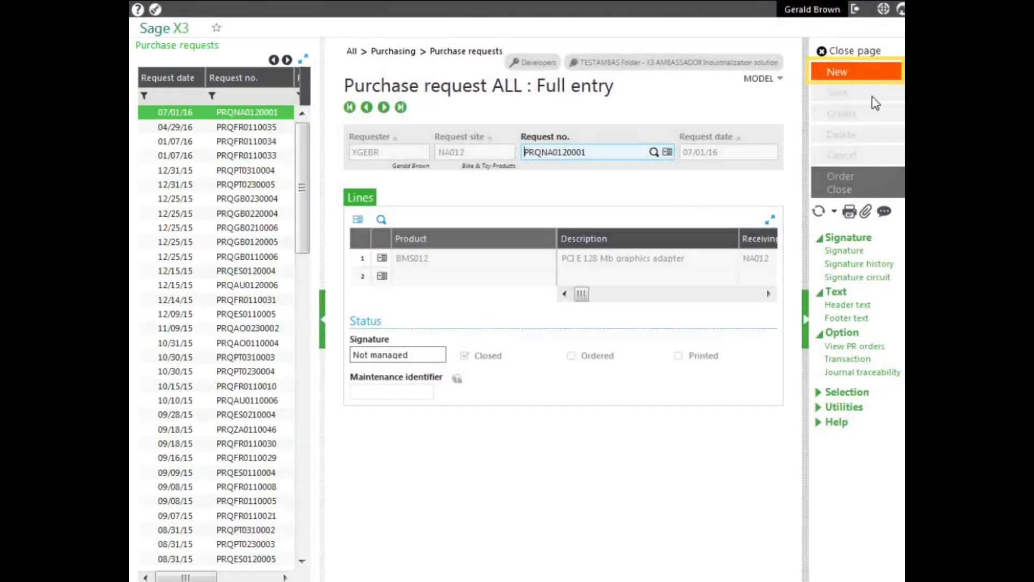
left_click(835, 75)
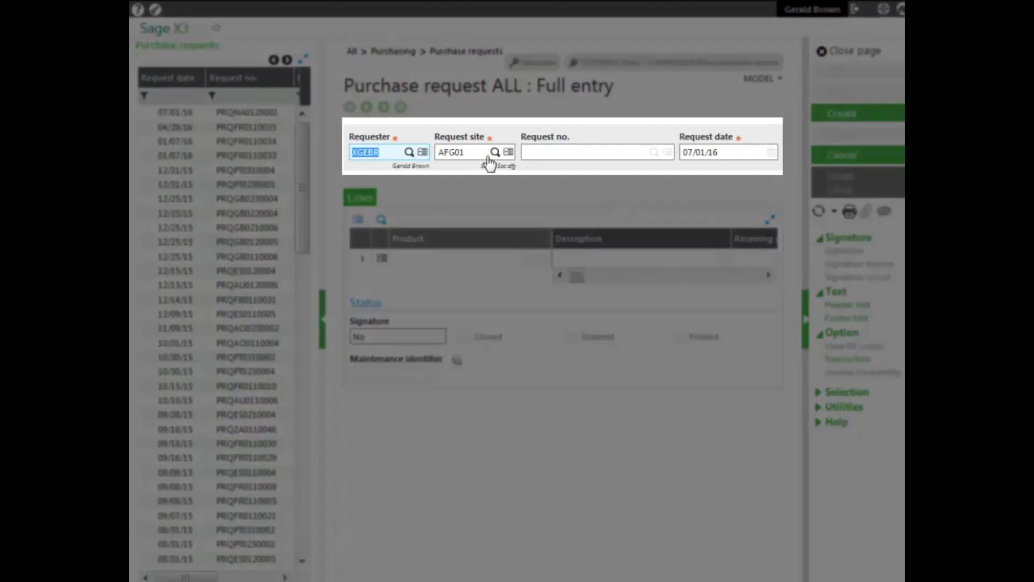
Set the new purchase request's request site to NA012
left_click(466, 152)
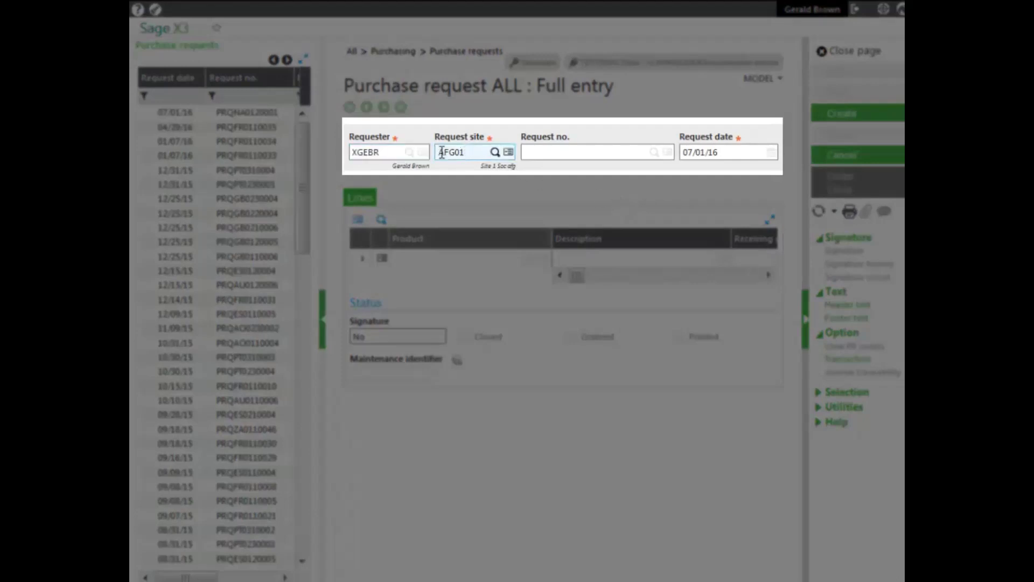
key("BackSpace")
key("BackSpace")
key("BackSpace")
key("BackSpace")
key("BackSpace")
type("na")
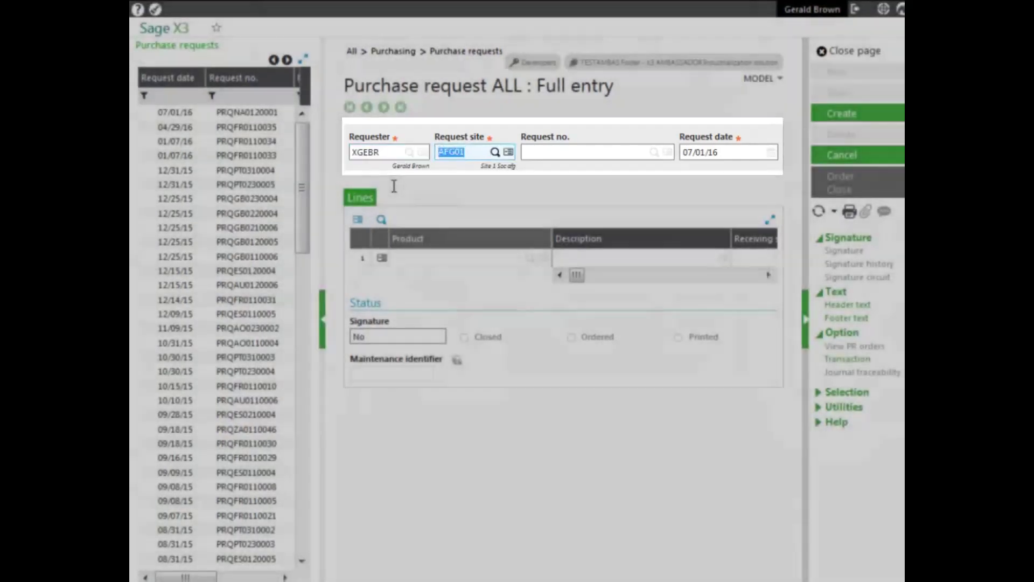
type("012")
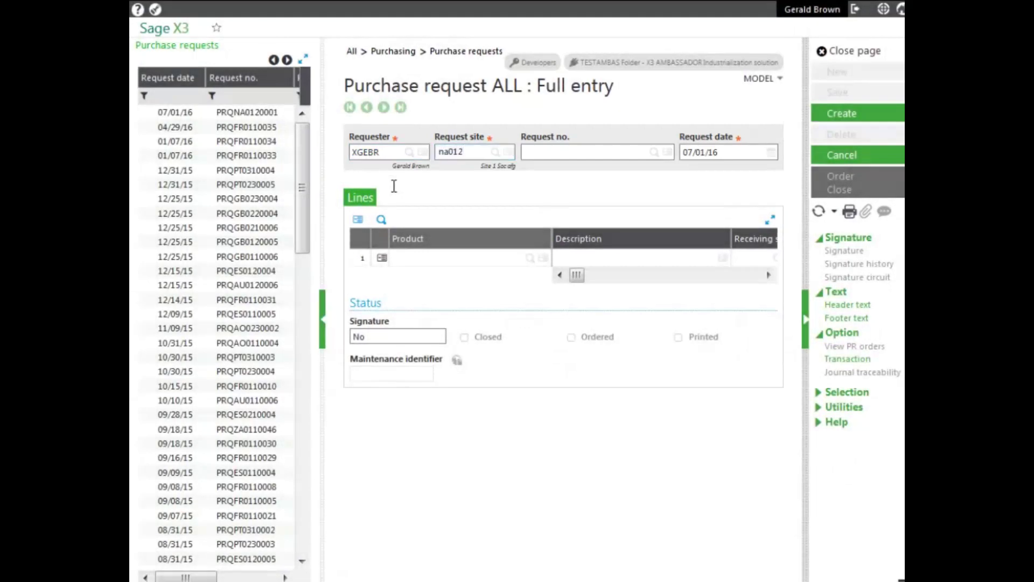
key("Tab")
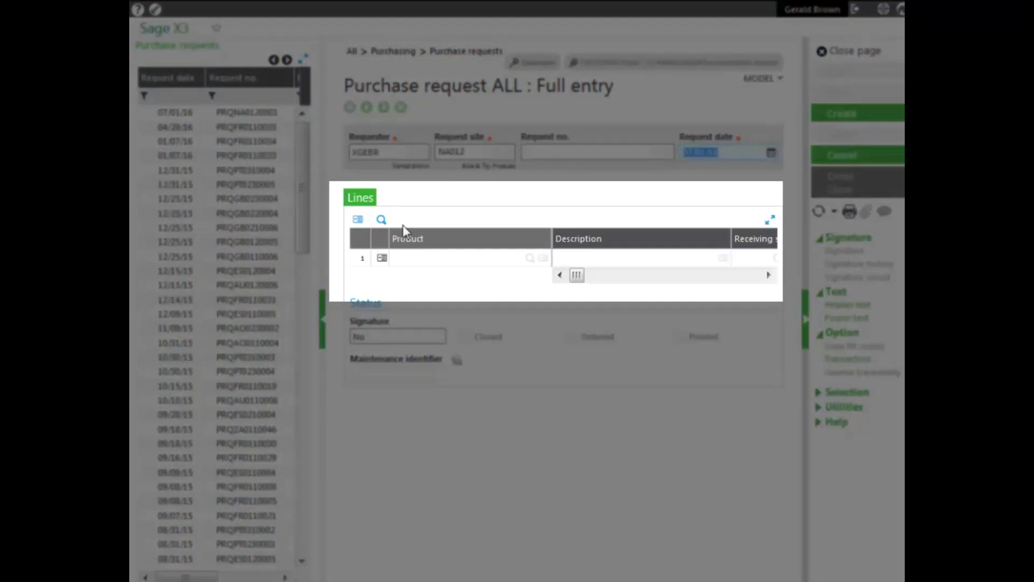
Enter PCI as the product on the first request line and accept using a product with a contract order
left_click(412, 258)
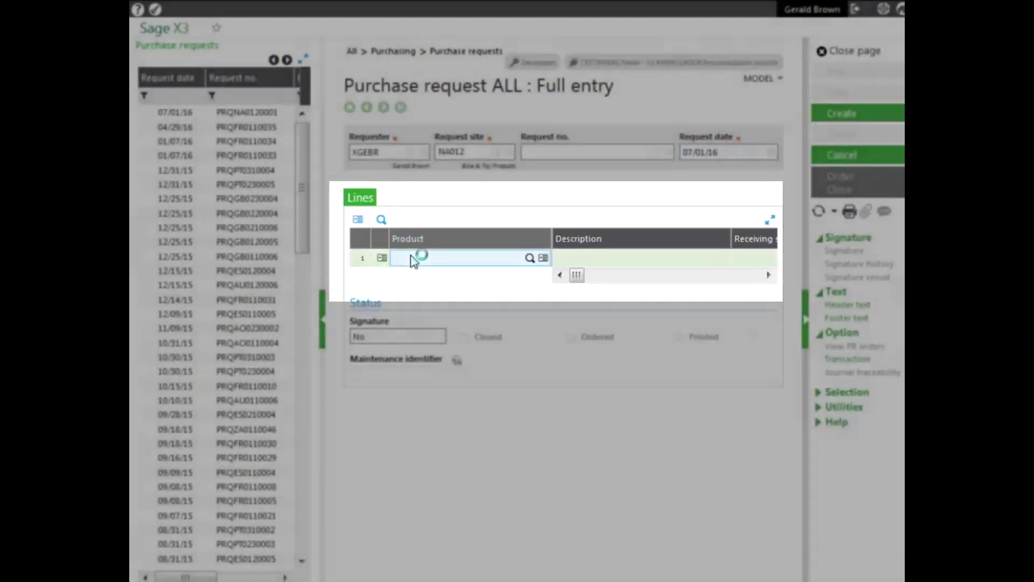
type("PCI")
key("Tab")
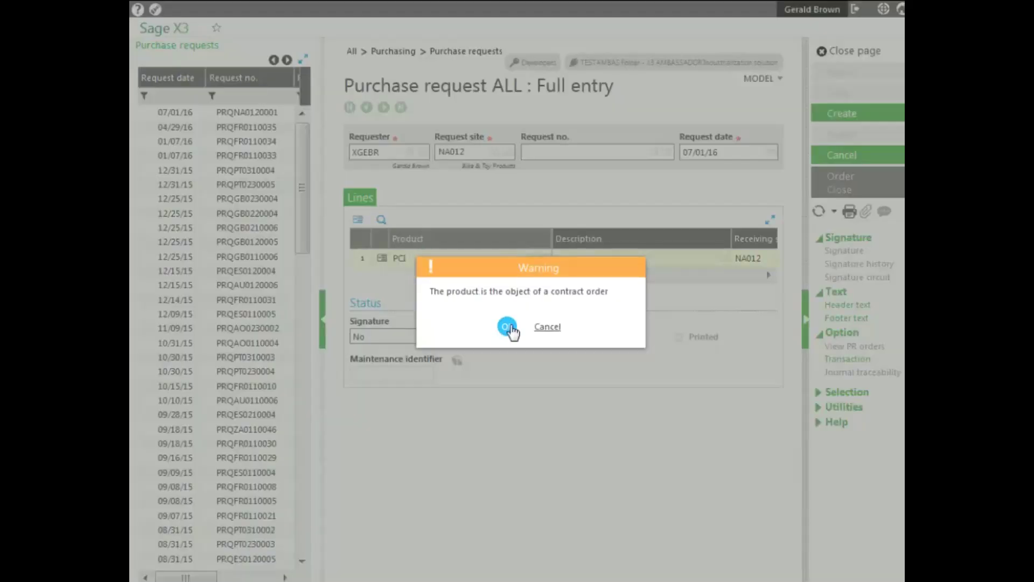
left_click(507, 327)
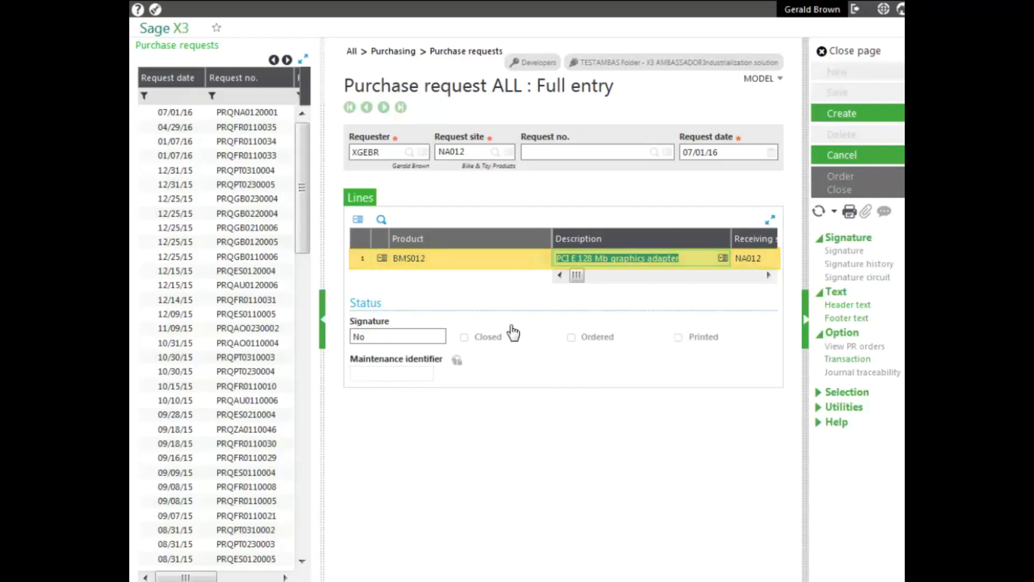
Keep the line's description and receiving site, and set its requested date to 07/28/16
key("Tab")
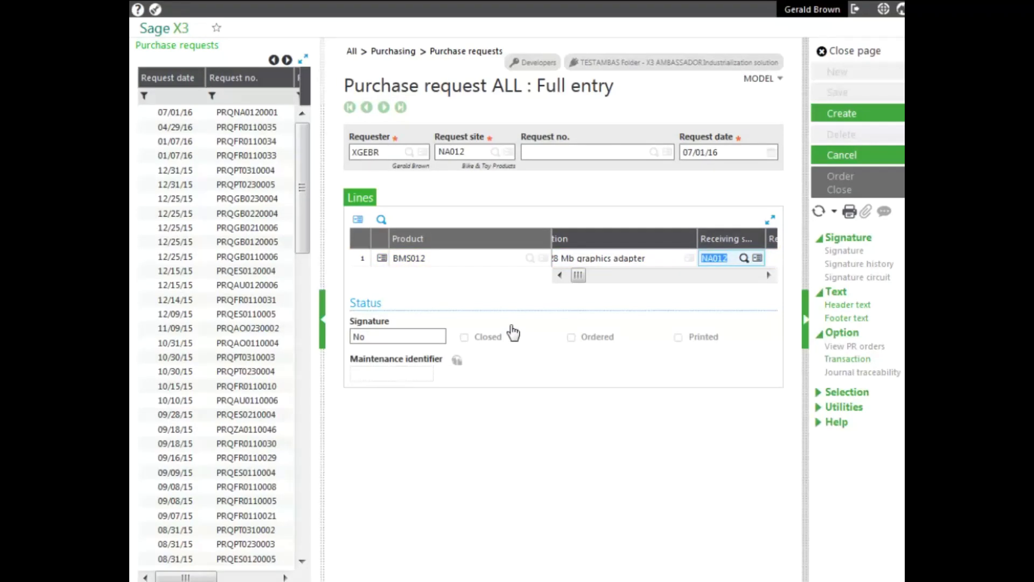
key("Tab")
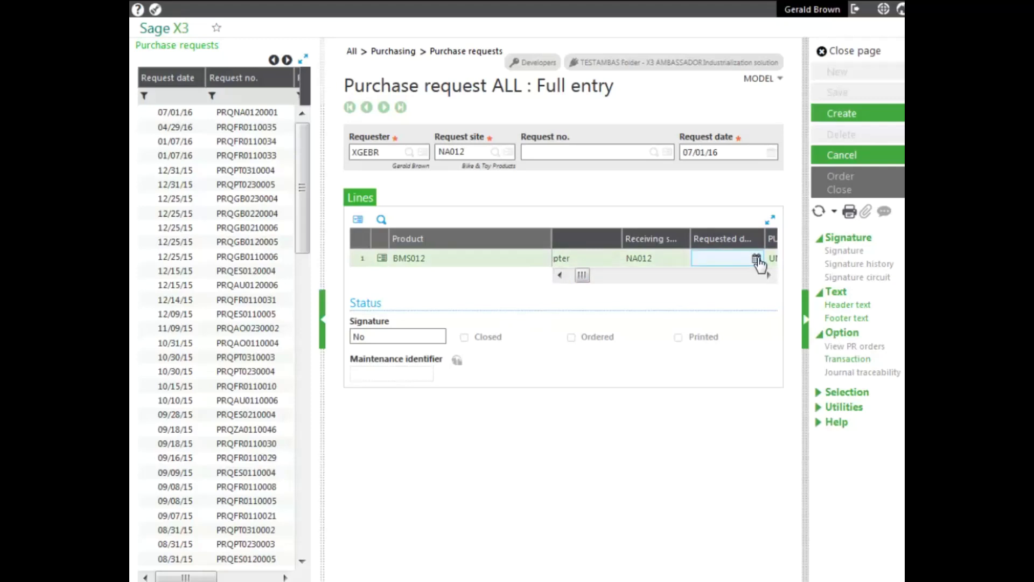
left_click(757, 259)
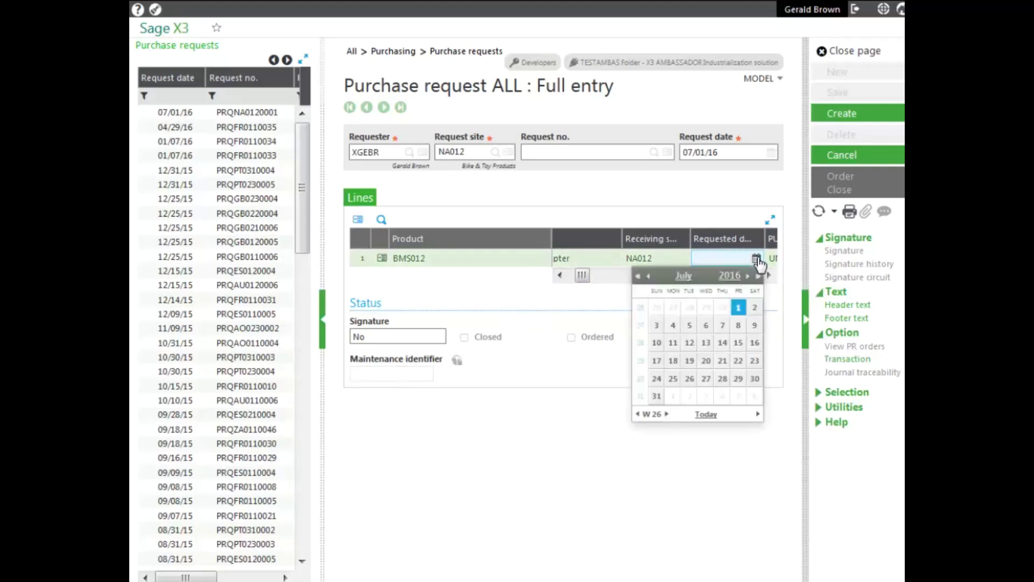
left_click(720, 379)
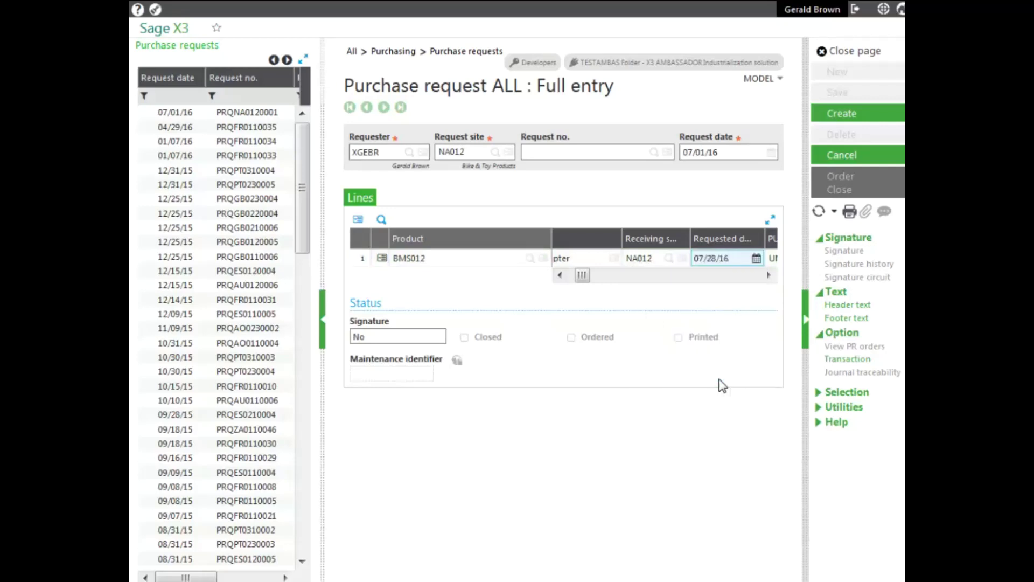
key("Tab")
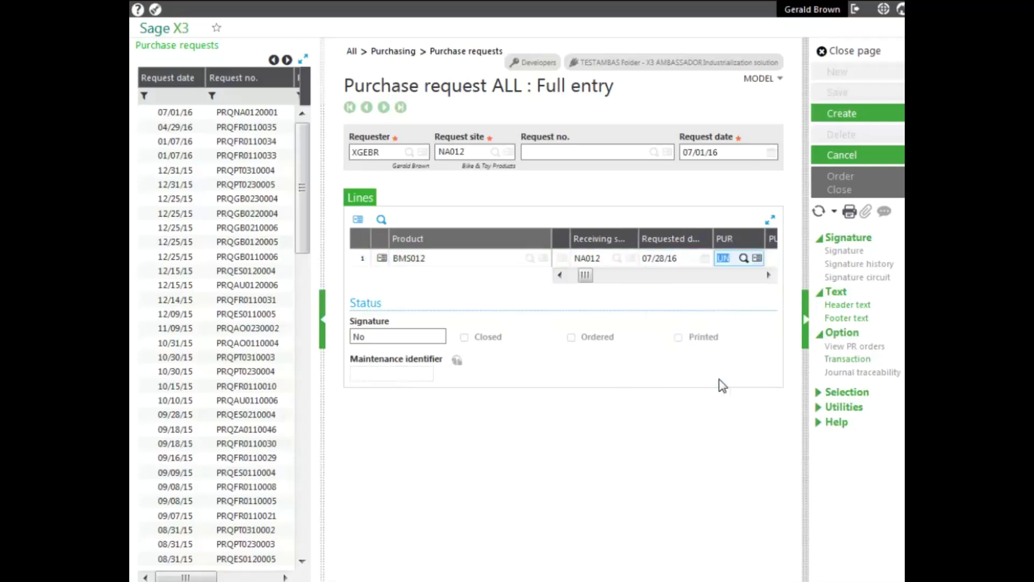
Keep the purchase unit UN and set the line's purchase quantity to 100
key("Tab")
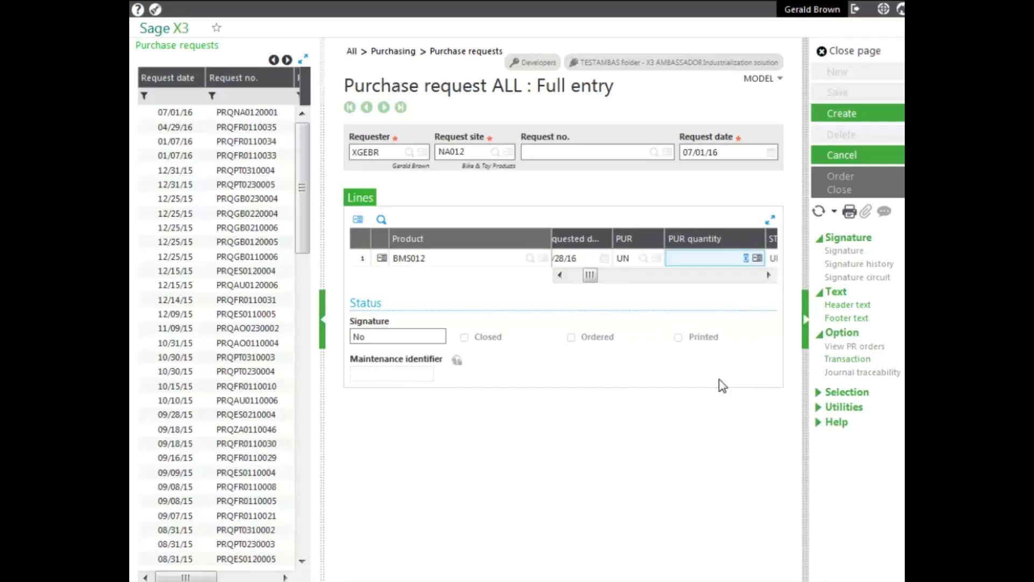
type("100")
key("Tab")
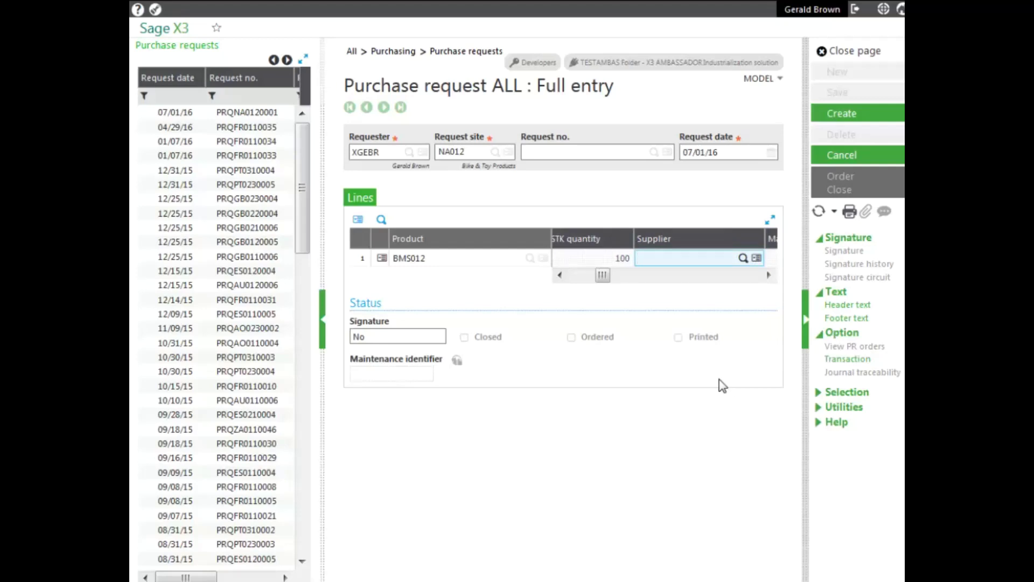
Leave the line's supplier and project empty and clear its net price
key("Tab")
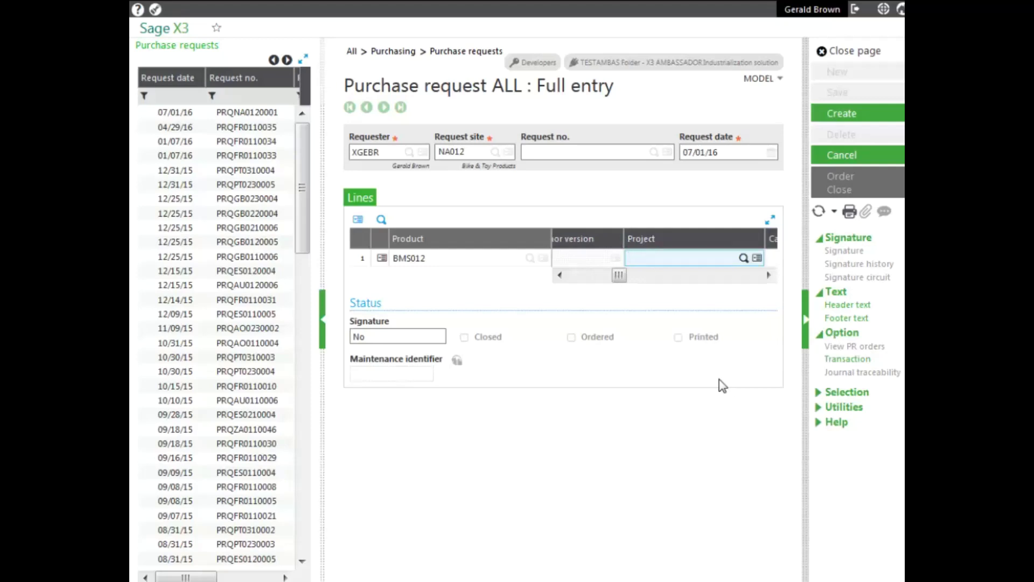
key("Tab")
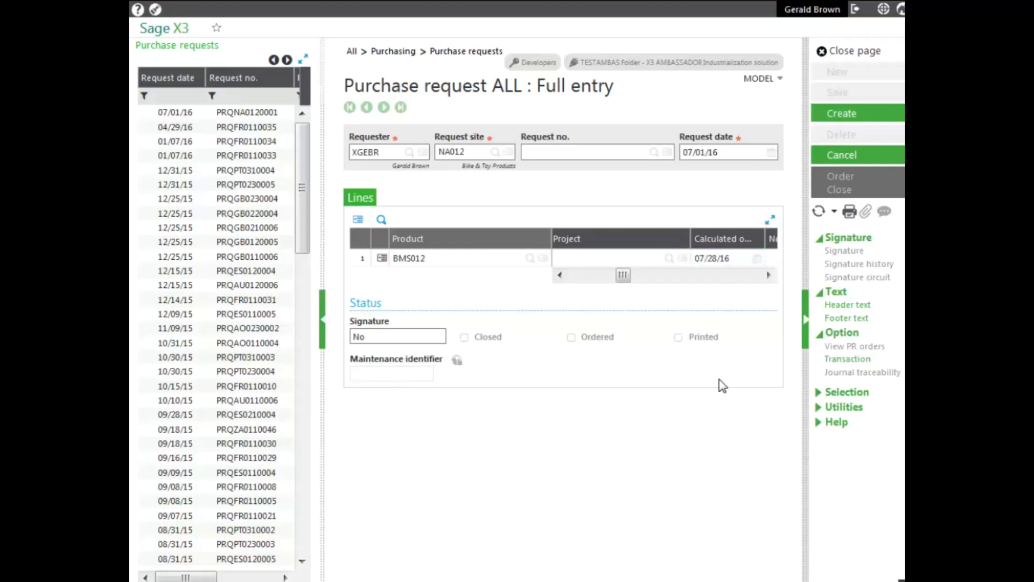
key("Tab")
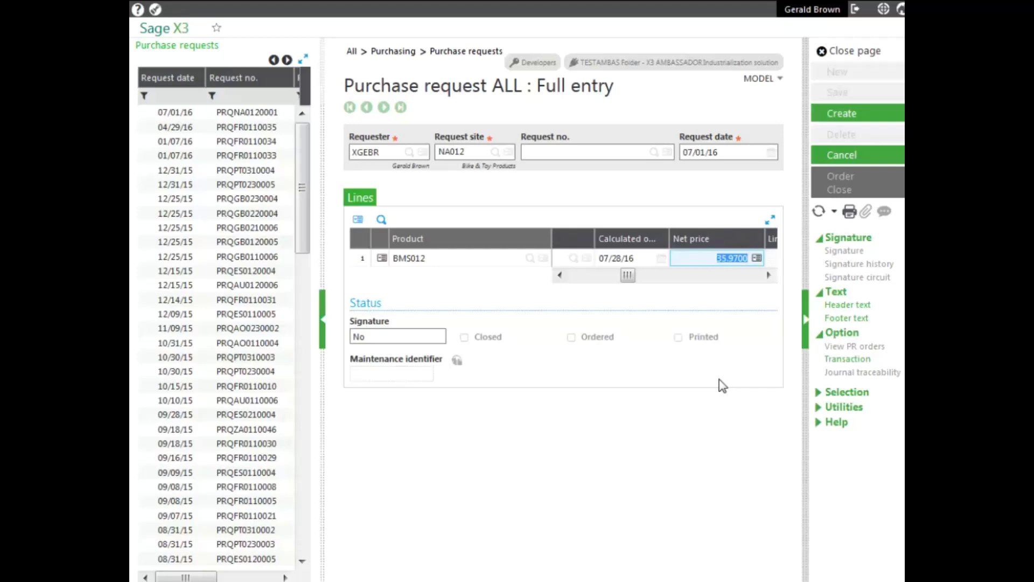
key("BackSpace")
key("Tab")
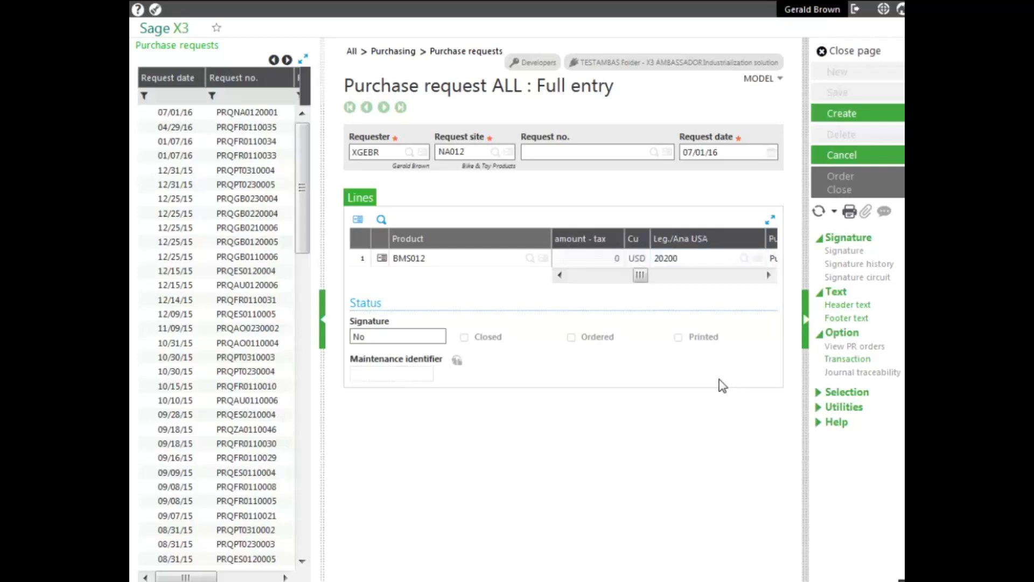
Choose Purchase as the purchase type of the BMS012 line
key("Tab")
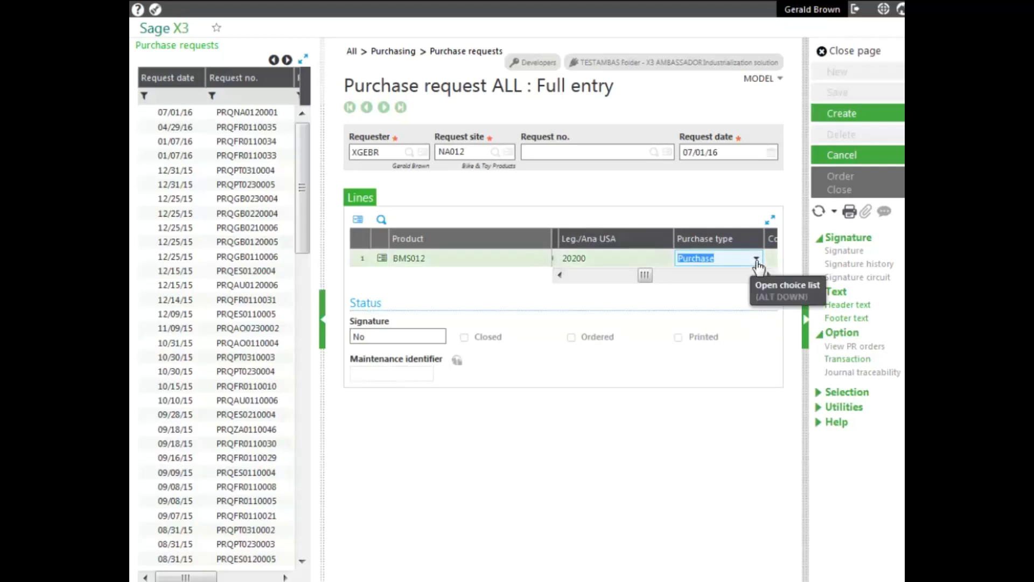
left_click(757, 261)
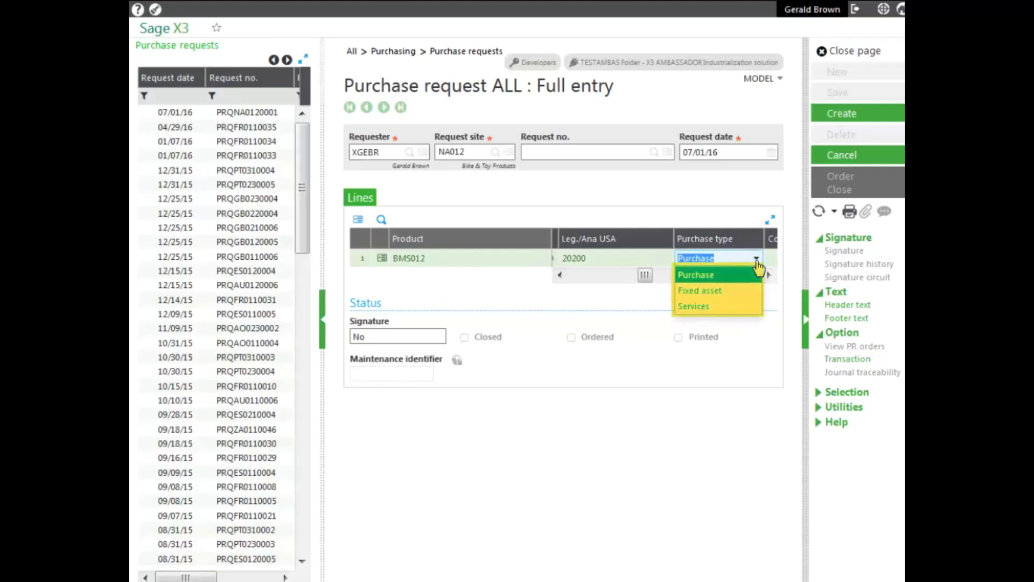
left_click(703, 277)
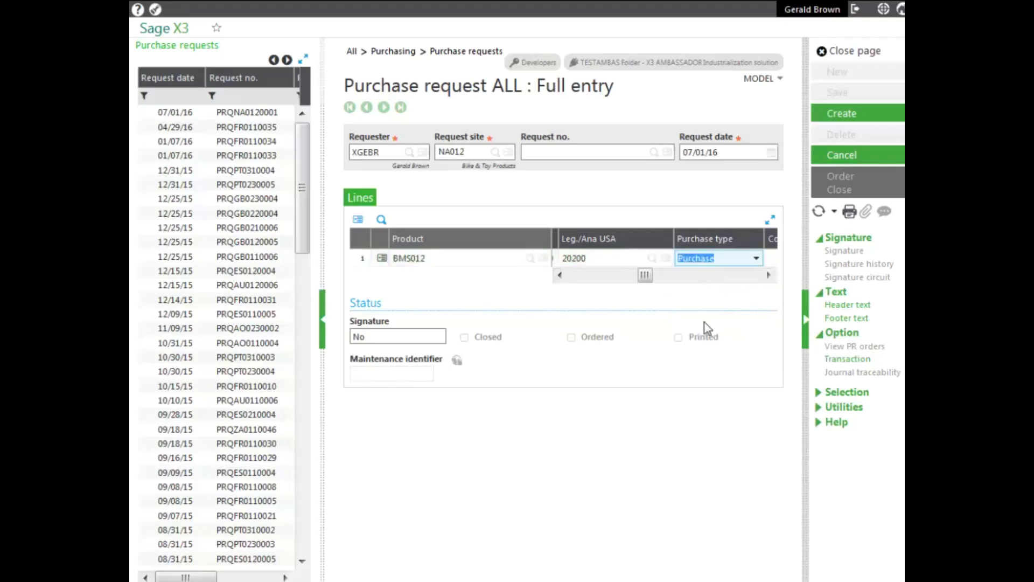
Set the line's Tax 1 to NOR, create the purchase request and dismiss the notification
key("Tab")
type("no")
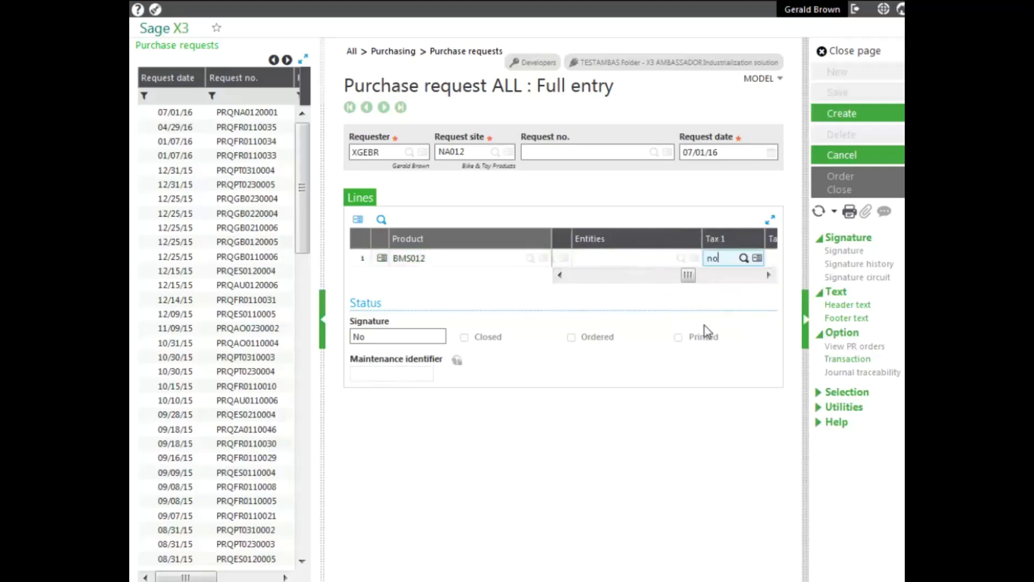
type("r")
key("Tab")
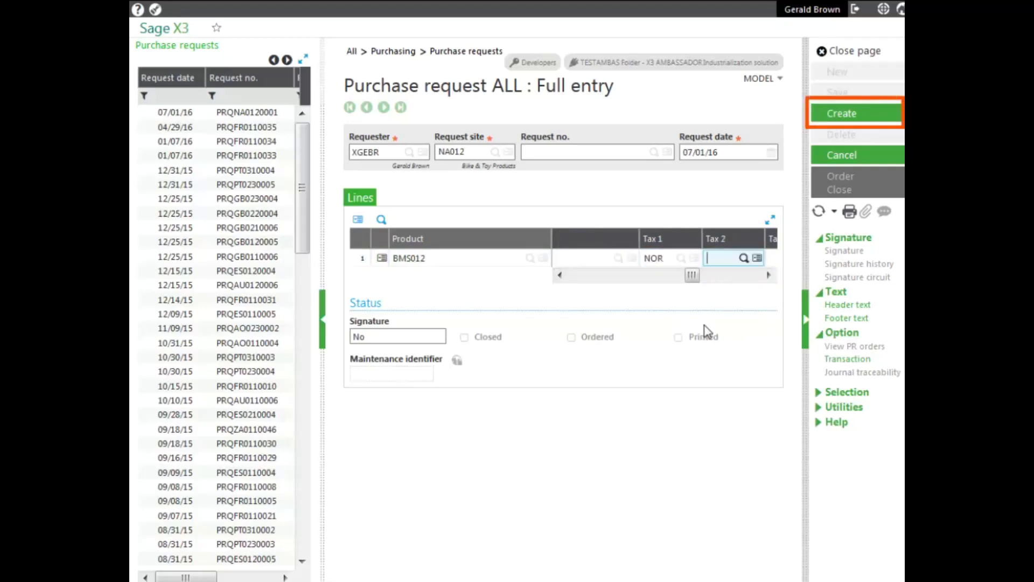
left_click(839, 118)
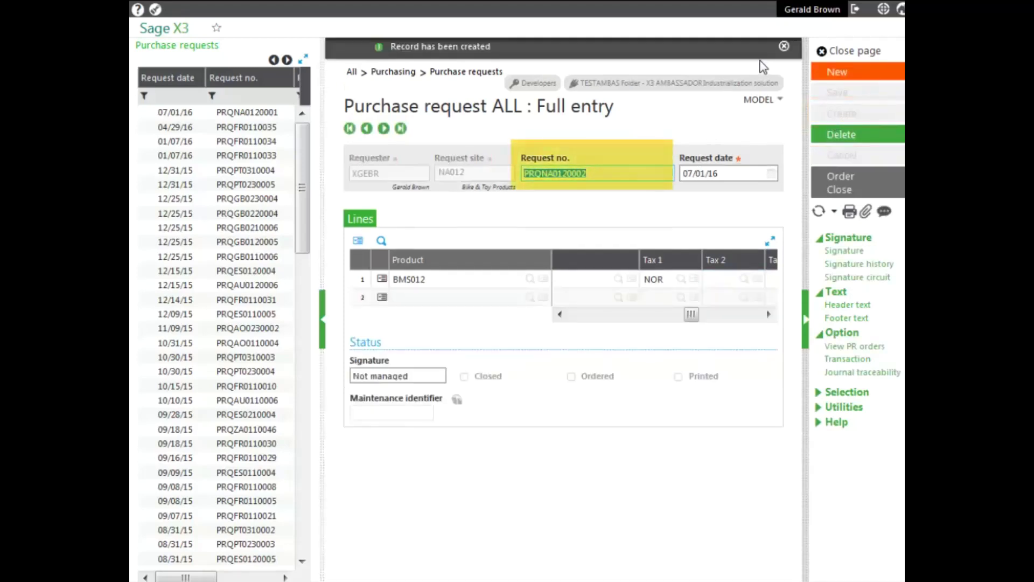
left_click(783, 46)
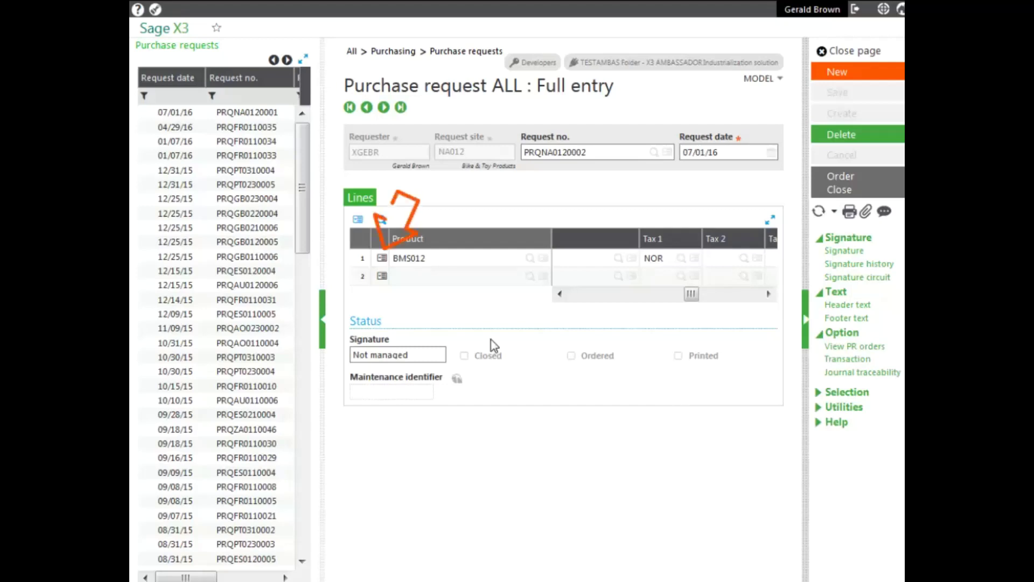
Duplicate the first BMS012 line of the purchase request
left_click(381, 261)
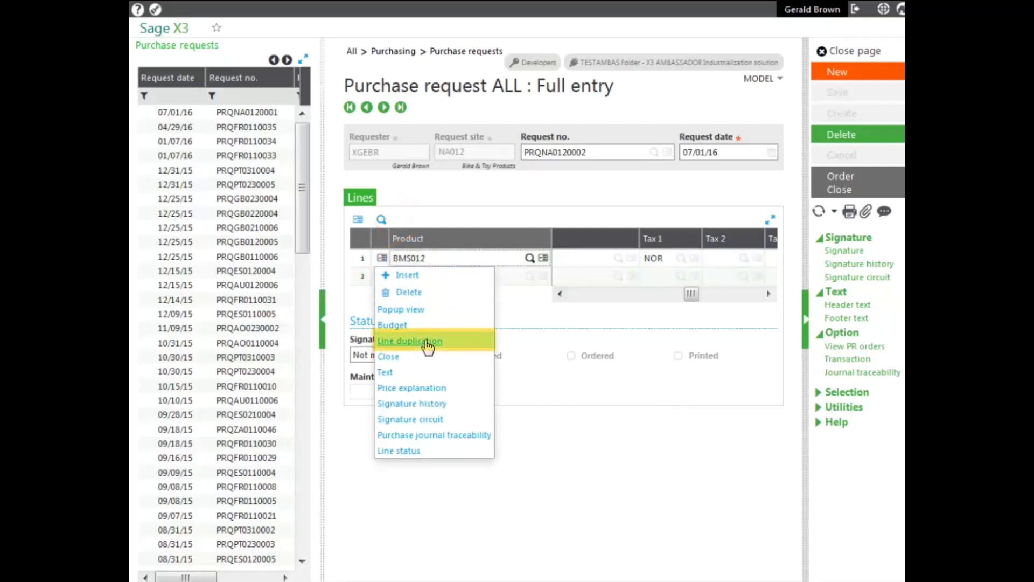
left_click(427, 341)
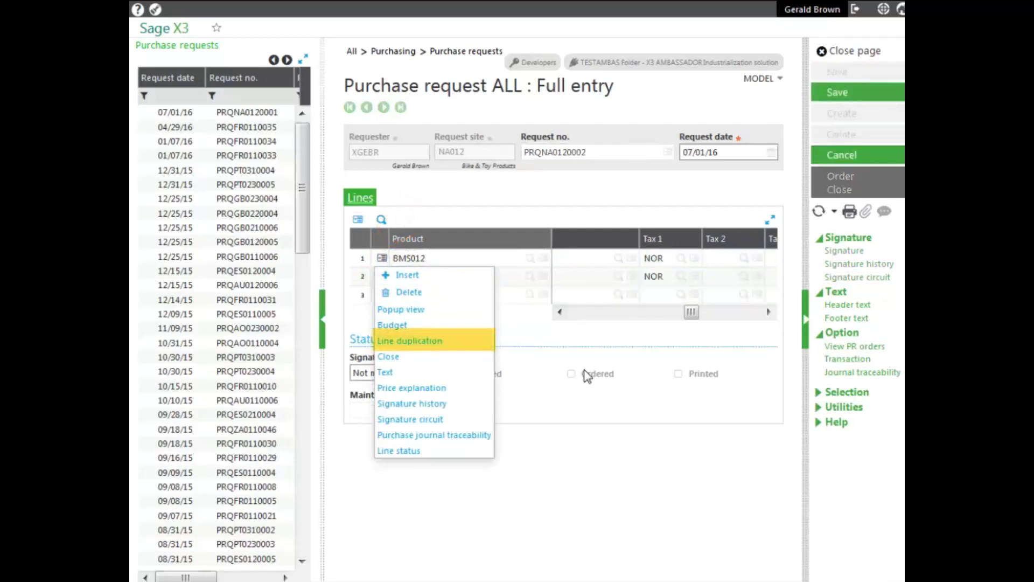
left_click(547, 377)
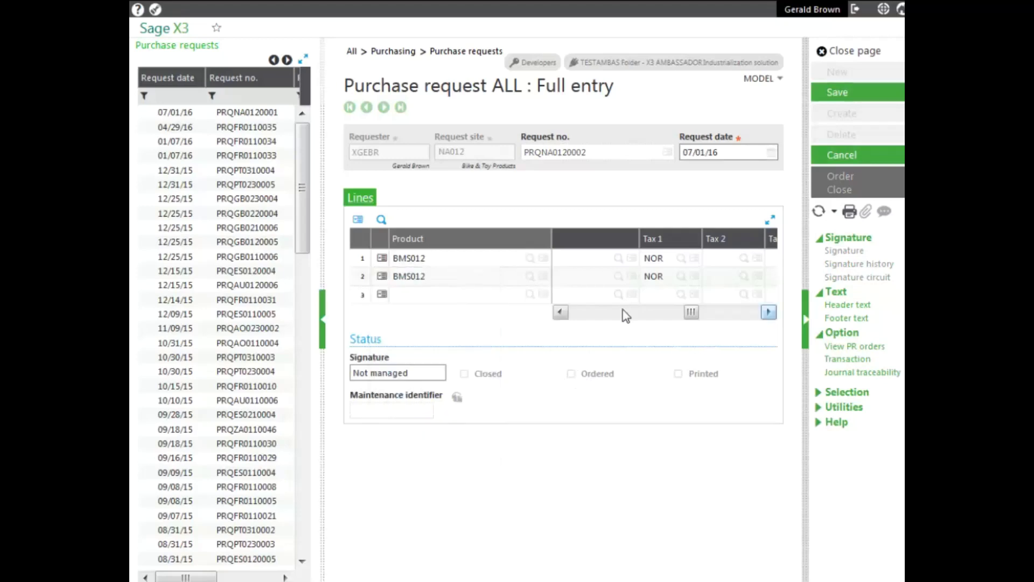
Delete the duplicated second line and discard the unsaved changes to the request
left_click(382, 277)
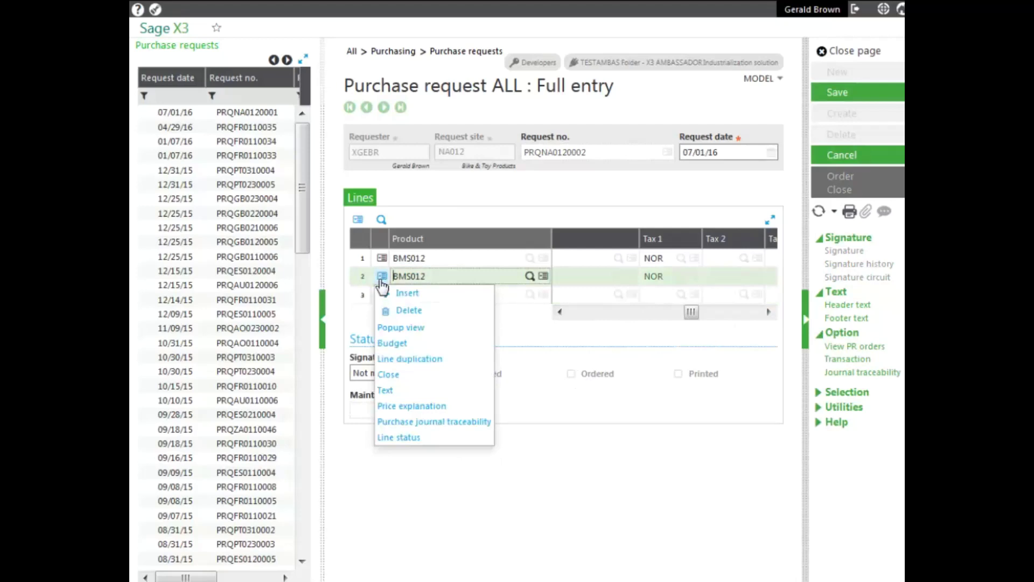
left_click(408, 310)
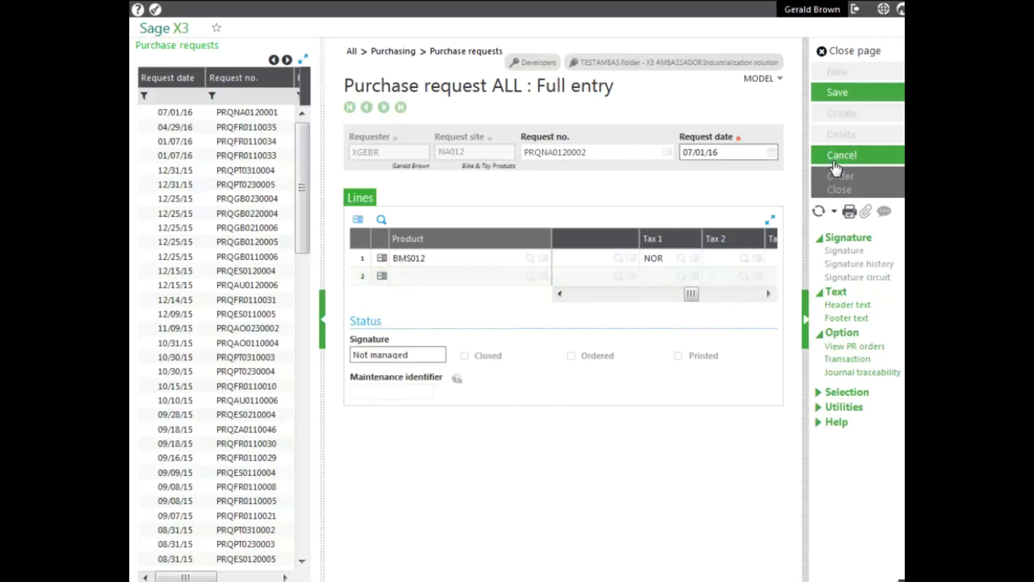
left_click(835, 162)
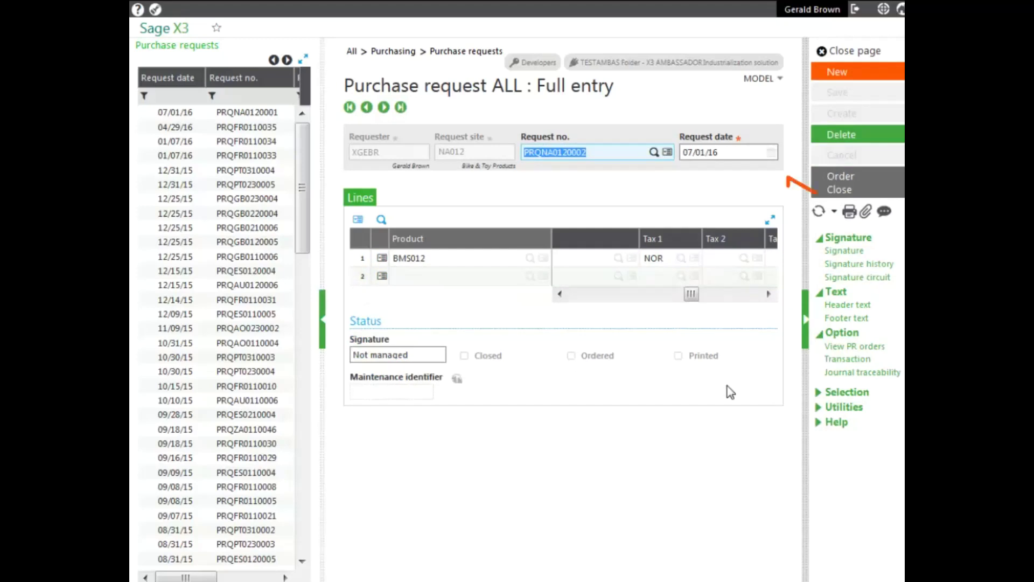
Close the whole purchase request, agree to its total closure and leave the purchase request page
left_click(852, 193)
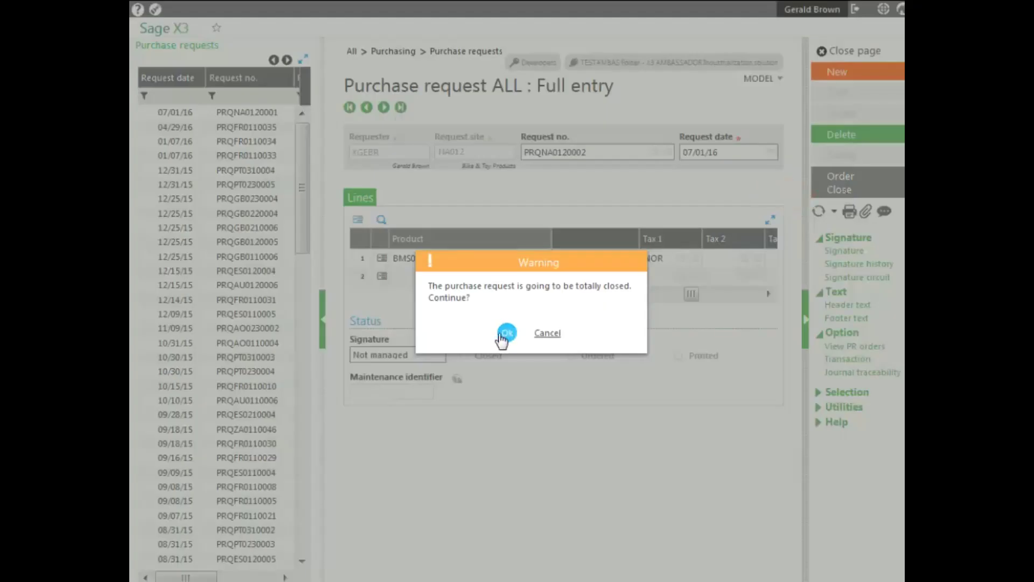
left_click(506, 334)
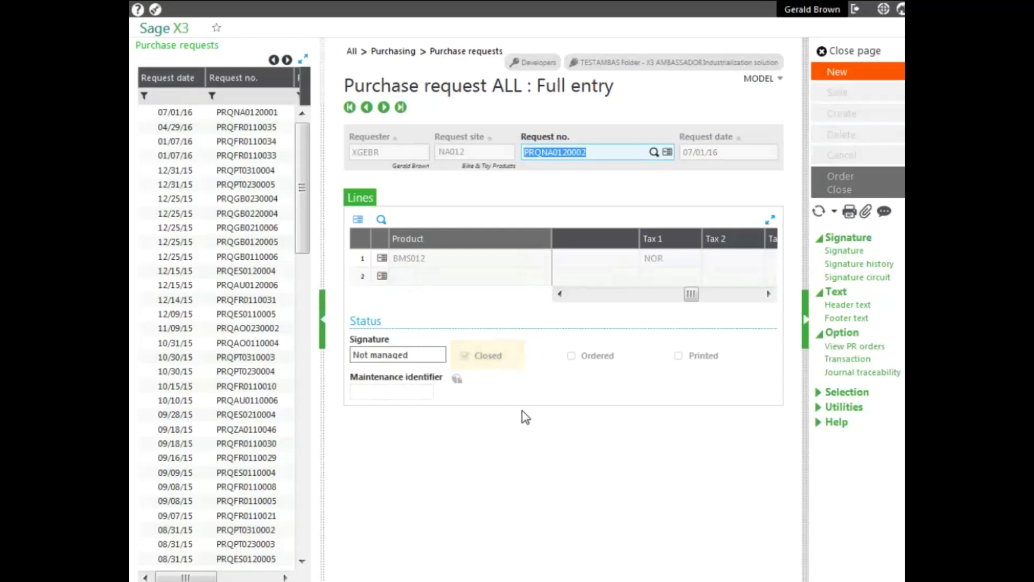
left_click(855, 53)
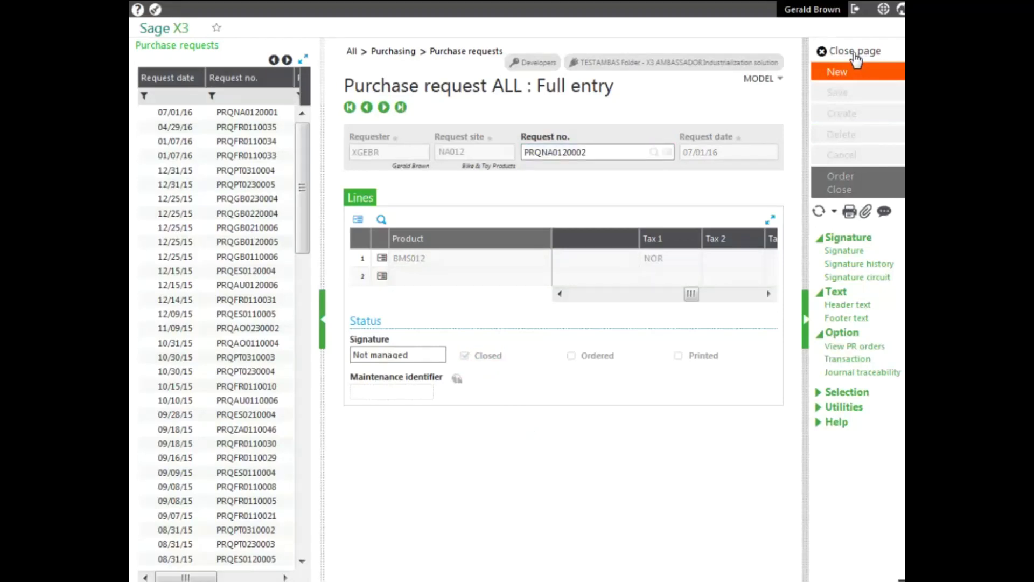